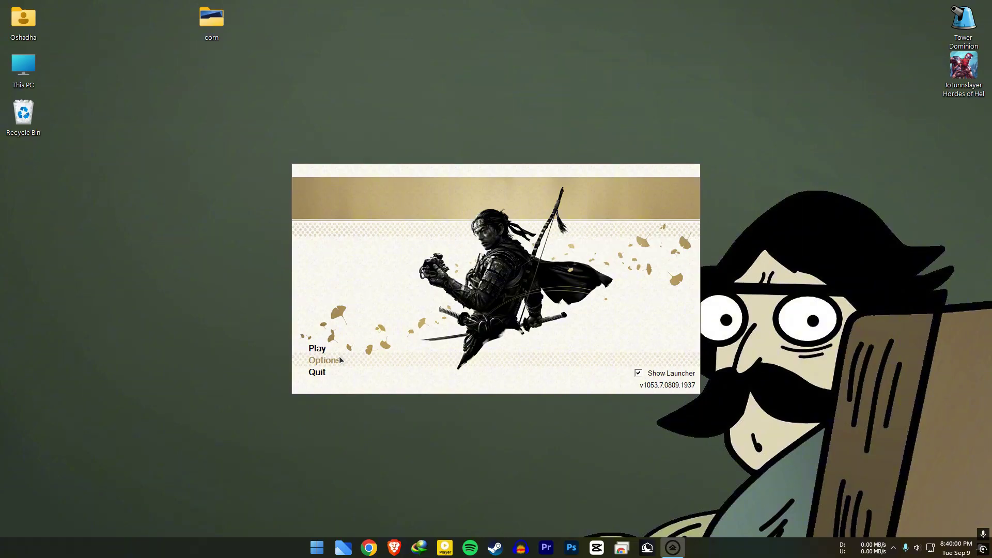
Step: Set the launcher's window mode to Exclusive Fullscreen in Options
{"action": "left_click", "coordinate": [324, 360]}
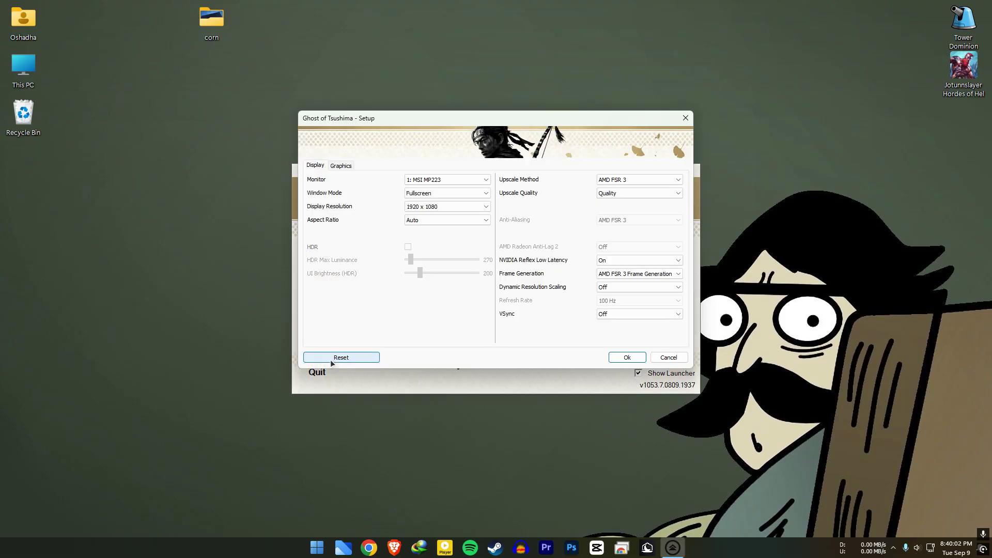
{"action": "left_click", "coordinate": [428, 196]}
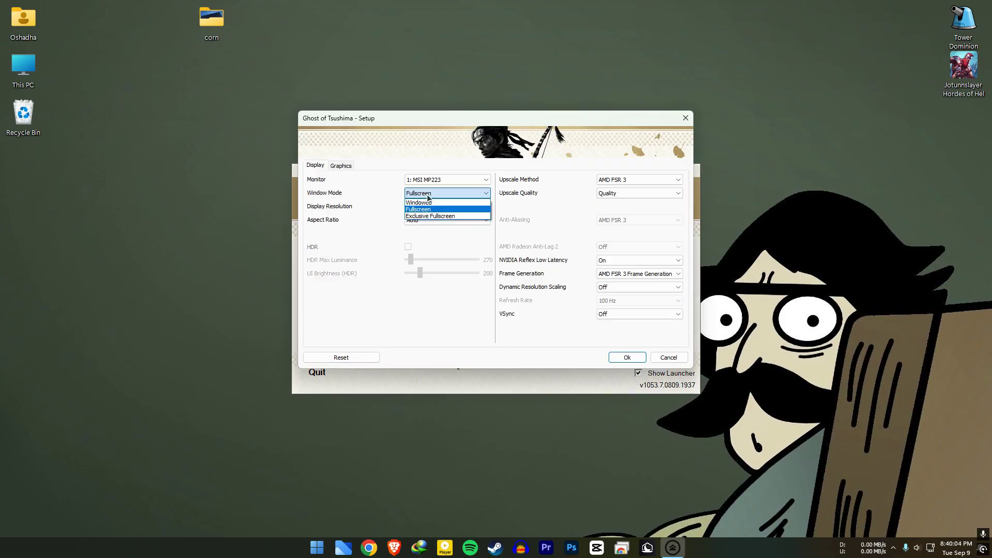
{"action": "left_click", "coordinate": [415, 217]}
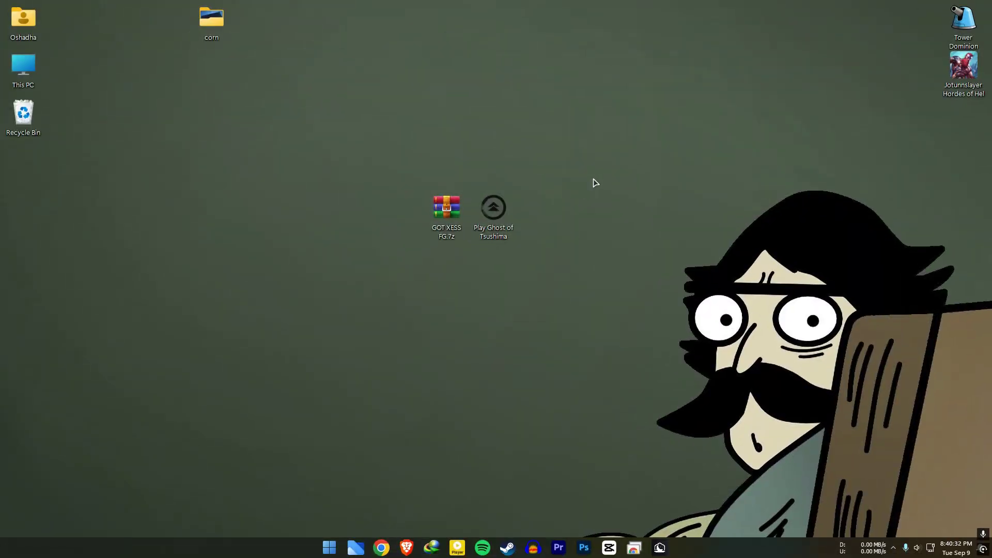
Step: Extract GOT XESS FG.7z with WinRAR into a GOT XESS FG folder
{"action": "left_click", "coordinate": [446, 198]}
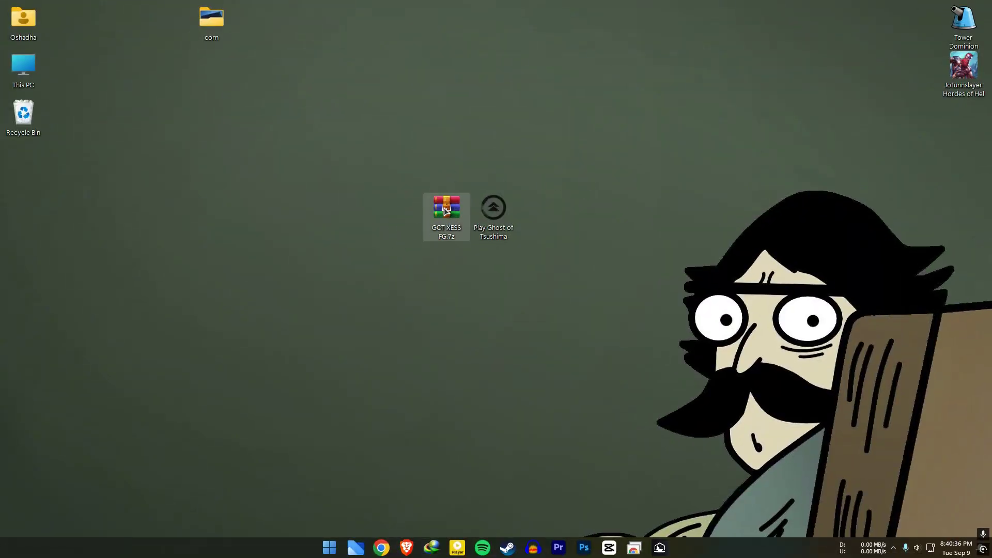
{"action": "left_click_drag", "start_coordinate": [446, 210], "coordinate": [283, 209]}
{"action": "mouse_move", "coordinate": [345, 216]}
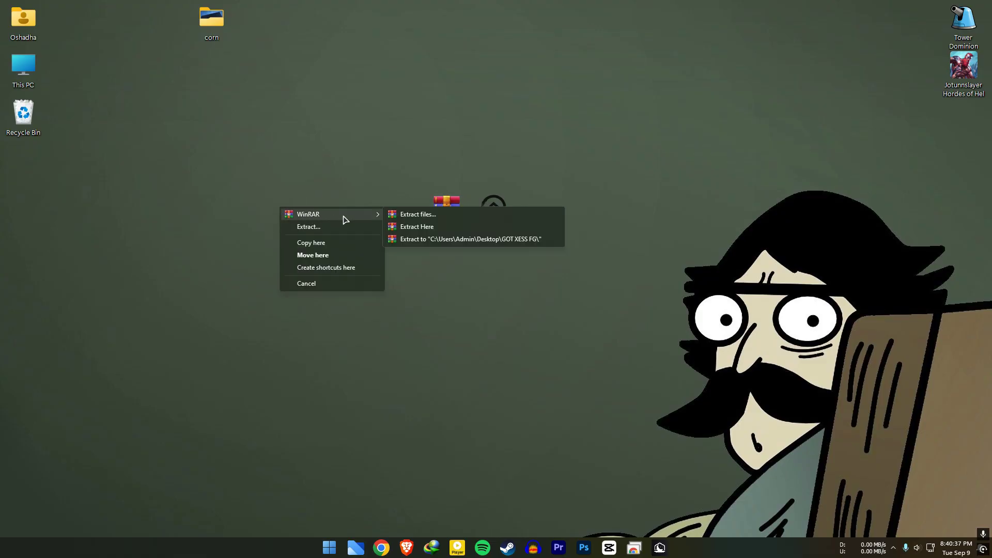
{"action": "left_click", "coordinate": [431, 240]}
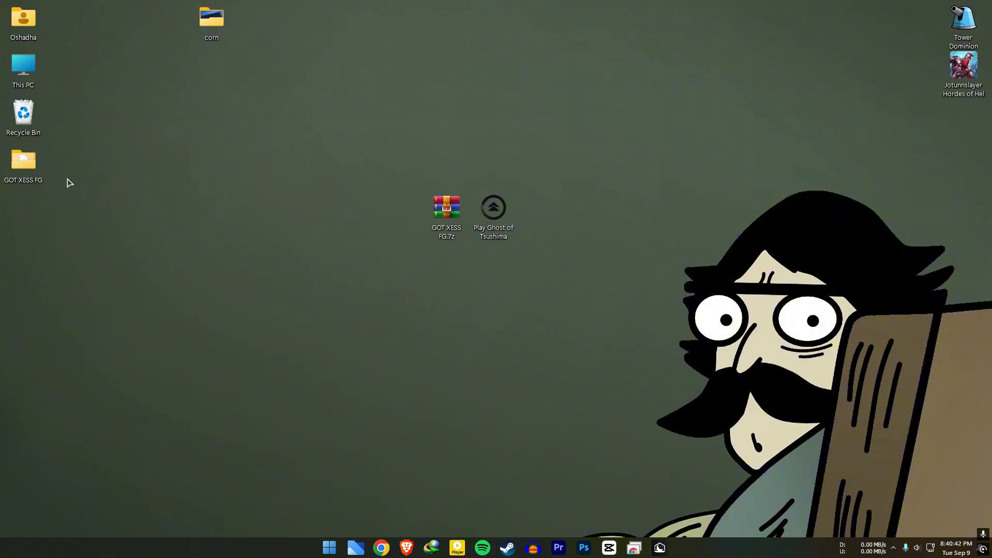
Step: Rearrange the extracted GOT XESS FG folder and the archive on the desktop
{"action": "mouse_move", "coordinate": [23, 162]}
{"action": "left_mouse_down"}
{"action": "mouse_move", "coordinate": [398, 212]}
{"action": "mouse_move", "coordinate": [24, 162]}
{"action": "left_mouse_up"}
{"action": "left_click_drag", "start_coordinate": [398, 206], "coordinate": [257, 207]}
{"action": "left_click_drag", "start_coordinate": [256, 207], "coordinate": [399, 211]}
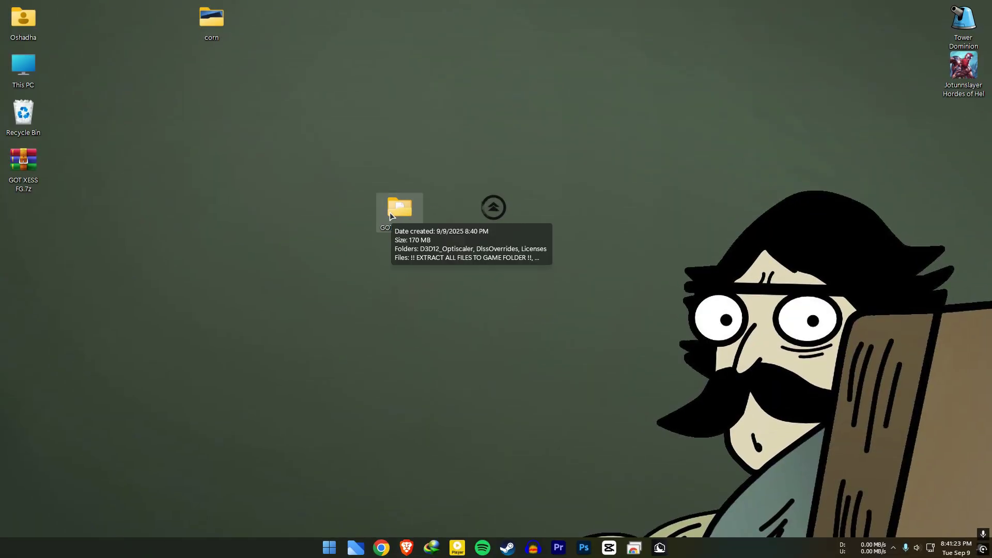
Step: Open the Ghost of Tsushima install folder from the Play Ghost of Tsushima shortcut
{"action": "left_click", "coordinate": [491, 208]}
{"action": "right_click", "coordinate": [491, 209]}
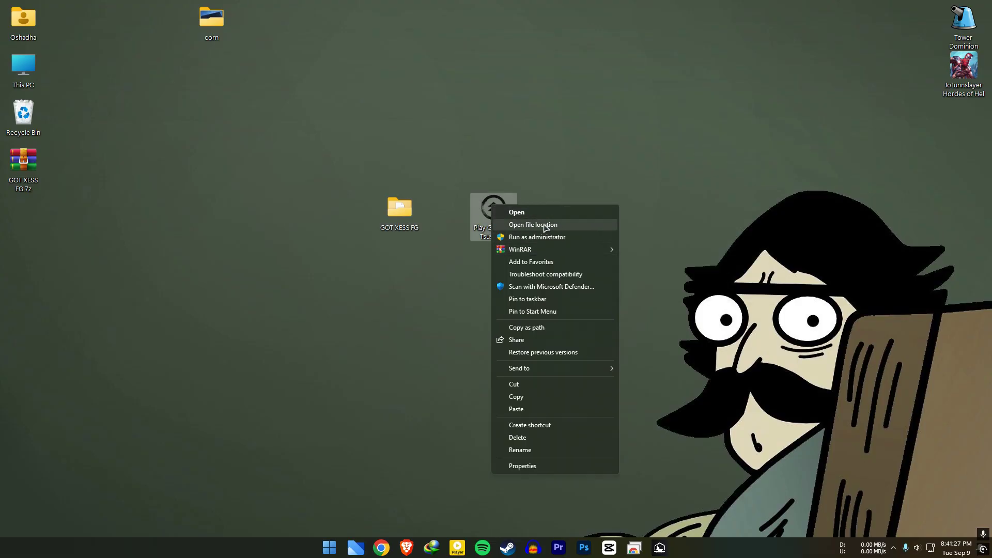
{"action": "left_click", "coordinate": [533, 224]}
Step: Create a new desktop folder named 'back'
{"action": "left_click_drag", "start_coordinate": [374, 97], "coordinate": [626, 117]}
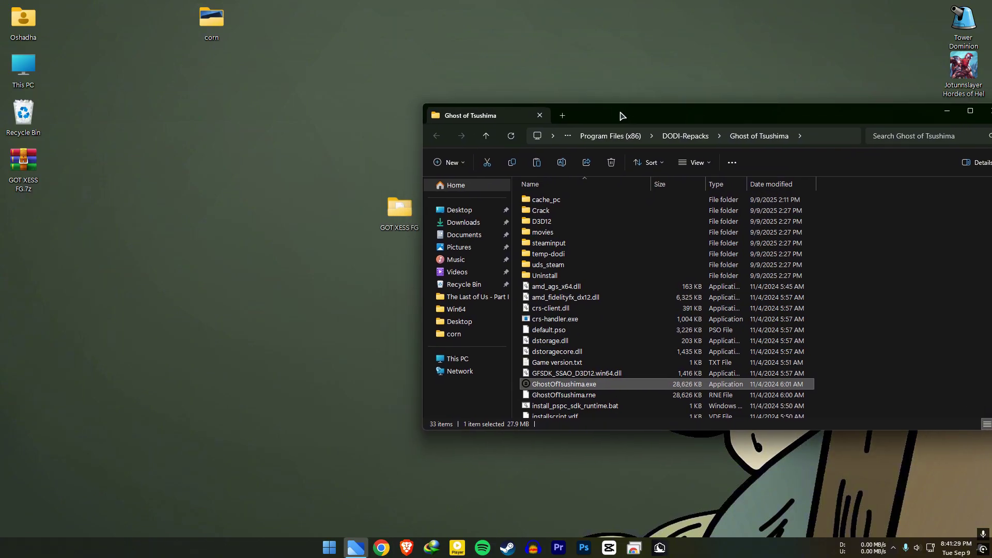
{"action": "left_click_drag", "start_coordinate": [398, 211], "coordinate": [117, 211]}
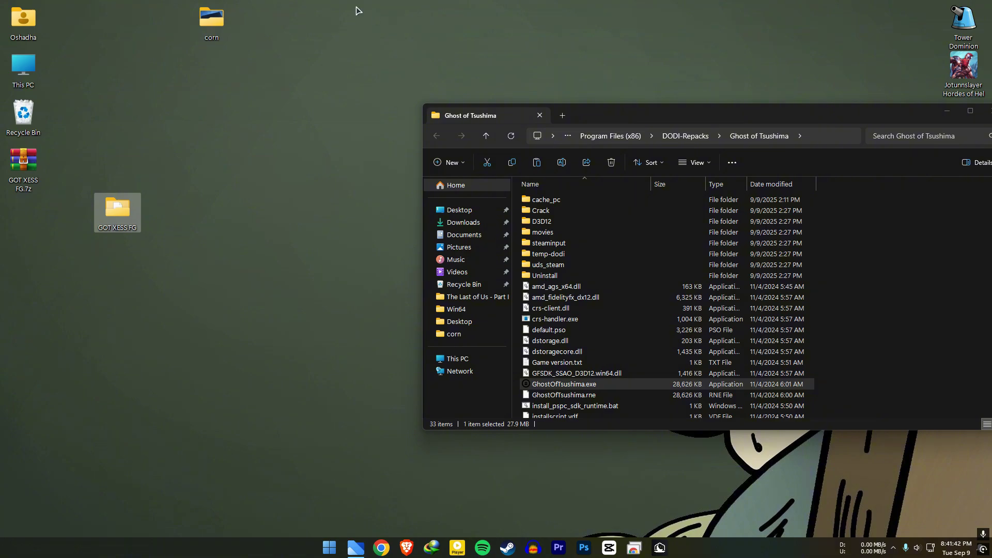
{"action": "right_click", "coordinate": [271, 29]}
{"action": "mouse_move", "coordinate": [378, 221]}
{"action": "left_click", "coordinate": [409, 225]}
{"action": "type", "text": "back"}
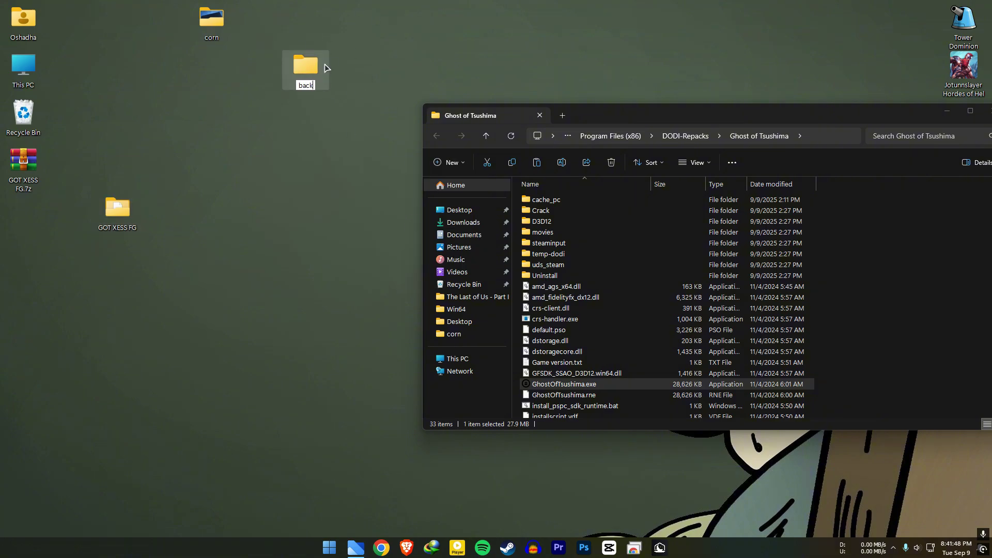
{"action": "key", "text": "Return"}
Step: Copy the 25 game files from the install folder and paste them into 'back'
{"action": "scroll", "coordinate": [635, 270], "scroll_direction": "down", "scroll_amount": 1}
{"action": "left_click_drag", "start_coordinate": [823, 266], "coordinate": [709, 471]}
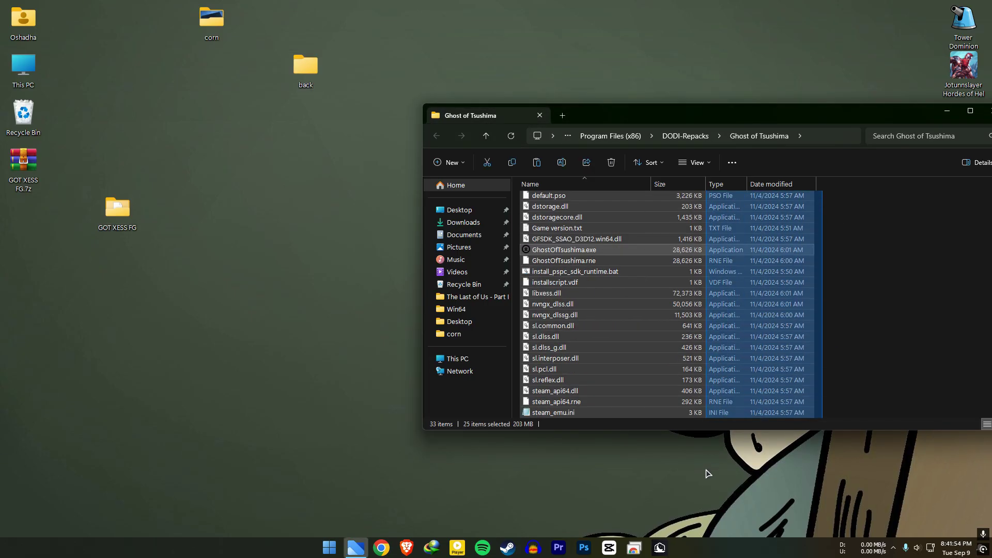
{"action": "scroll", "coordinate": [580, 316], "scroll_direction": "up", "scroll_amount": 5}
{"action": "right_click", "coordinate": [543, 307]}
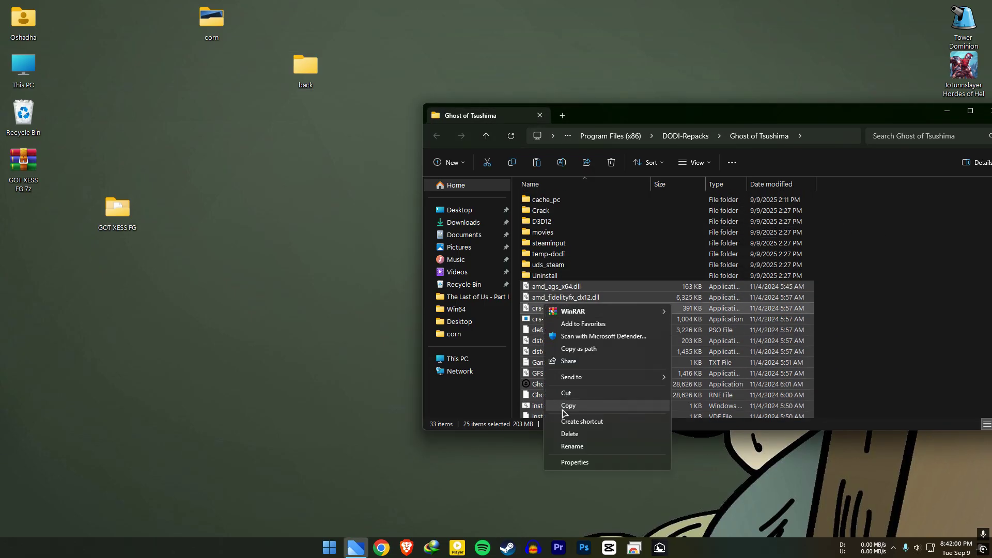
{"action": "left_click", "coordinate": [573, 405]}
{"action": "double_click", "coordinate": [306, 65]}
{"action": "key", "text": "ctrl+v"}
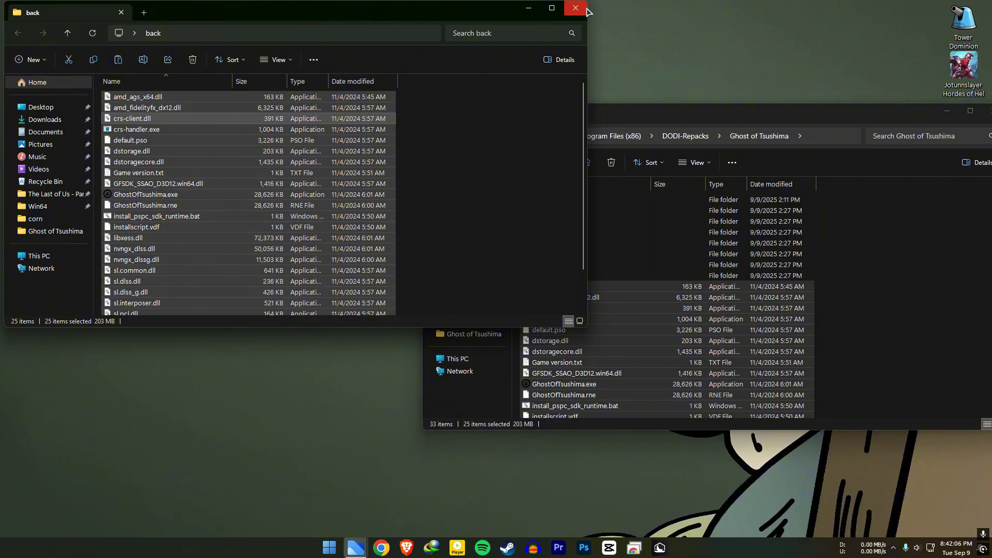
Step: Copy all 19 GOT XESS FG items into the game folder, replacing existing files
{"action": "left_click", "coordinate": [586, 9]}
{"action": "double_click", "coordinate": [115, 209]}
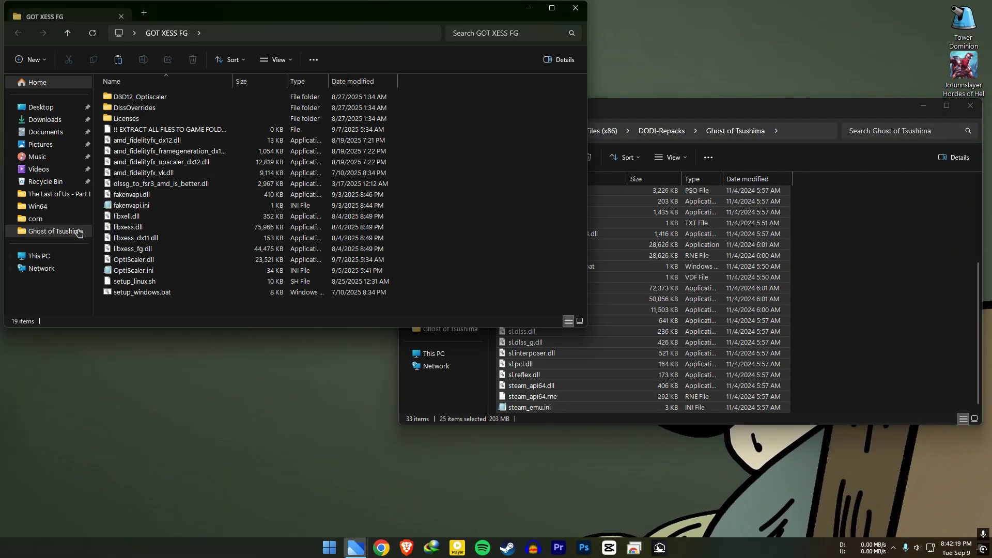
{"action": "left_click_drag", "start_coordinate": [427, 301], "coordinate": [889, 270]}
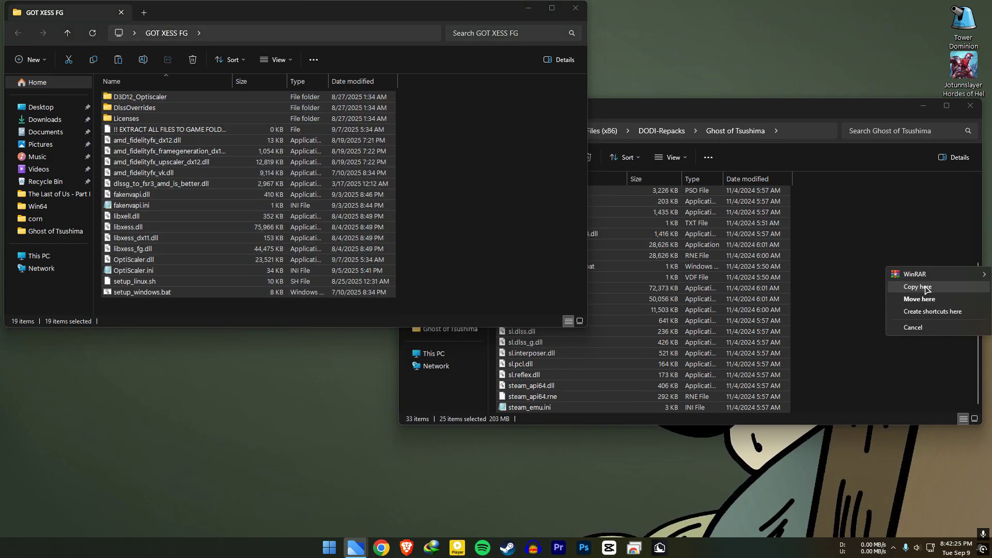
{"action": "left_click", "coordinate": [917, 287]}
{"action": "left_click", "coordinate": [483, 191]}
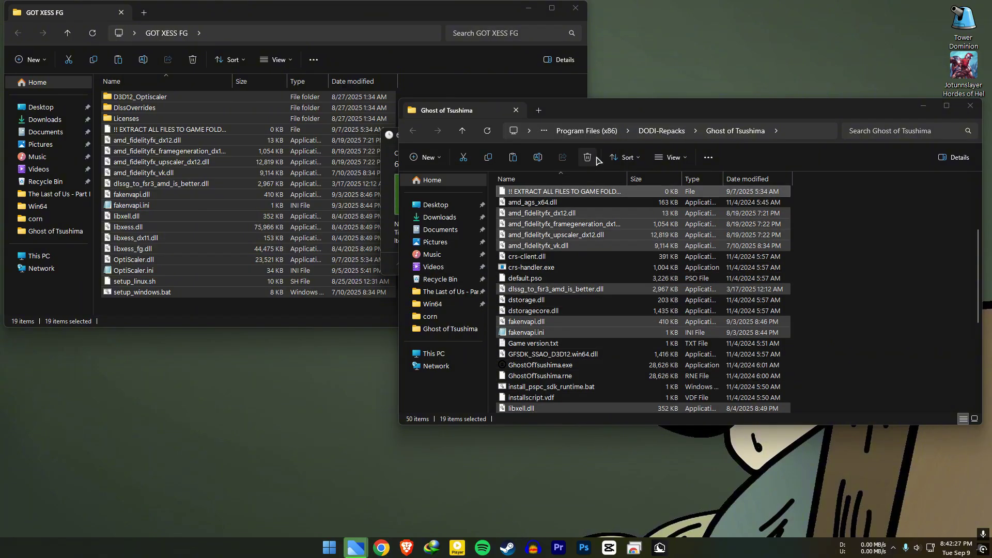
{"action": "left_click", "coordinate": [575, 8]}
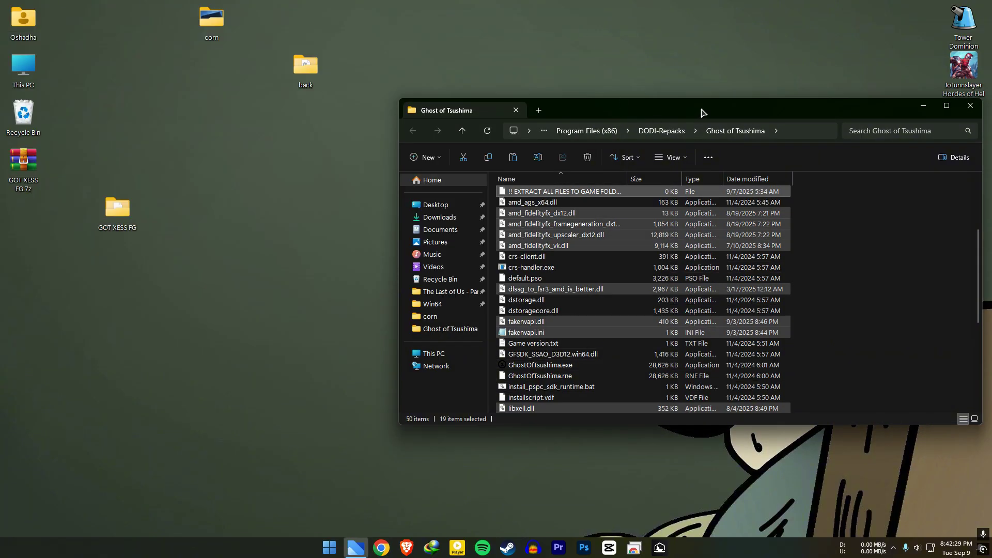
Step: Clear the selection in the game folder and select setup_windows.bat
{"action": "left_click_drag", "start_coordinate": [702, 113], "coordinate": [483, 111]}
{"action": "left_click", "coordinate": [682, 285]}
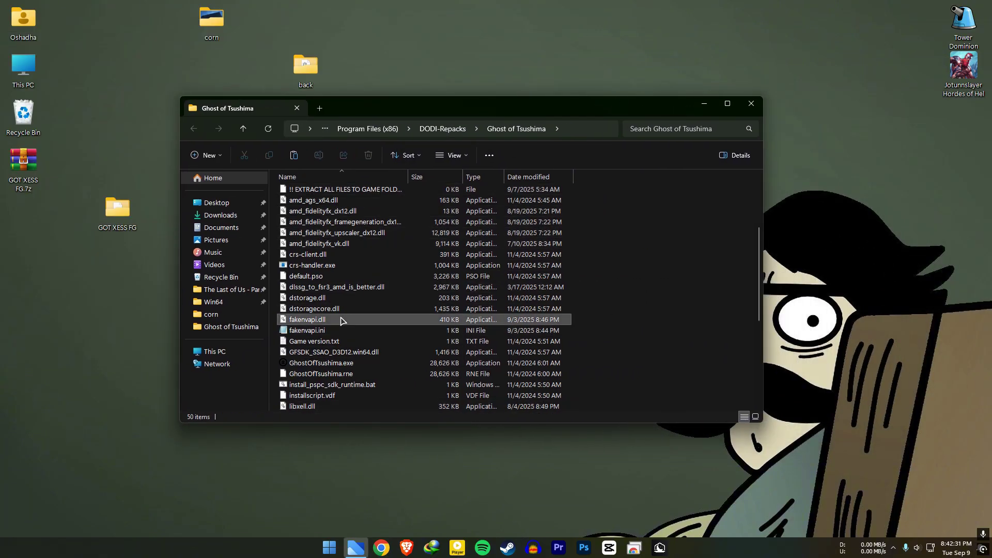
{"action": "scroll", "coordinate": [341, 320], "scroll_direction": "down", "scroll_amount": 6}
{"action": "left_click", "coordinate": [317, 309]}
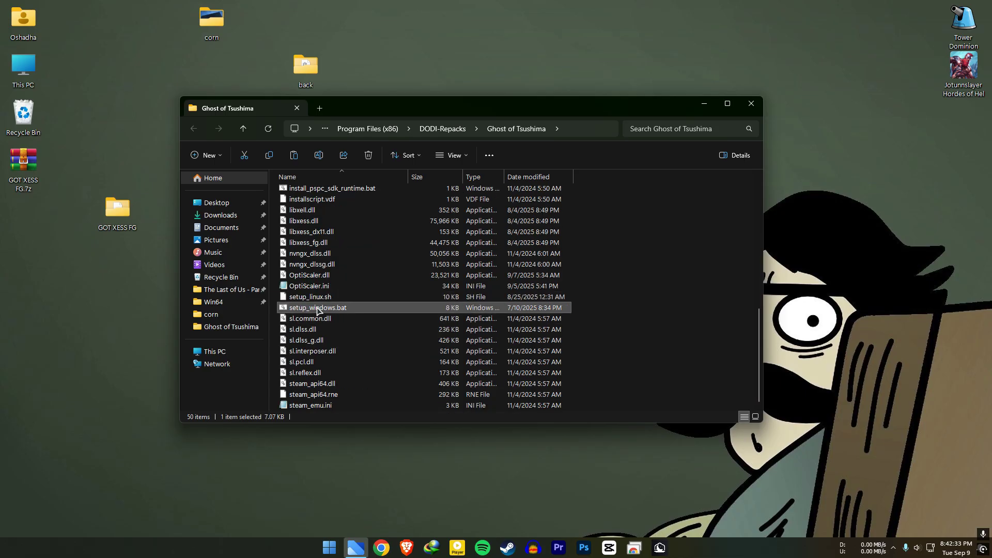
Step: Run setup_windows.bat, installing OptiScaler as dxgi.dll with the AMD/Intel GPU answer
{"action": "double_click", "coordinate": [367, 311]}
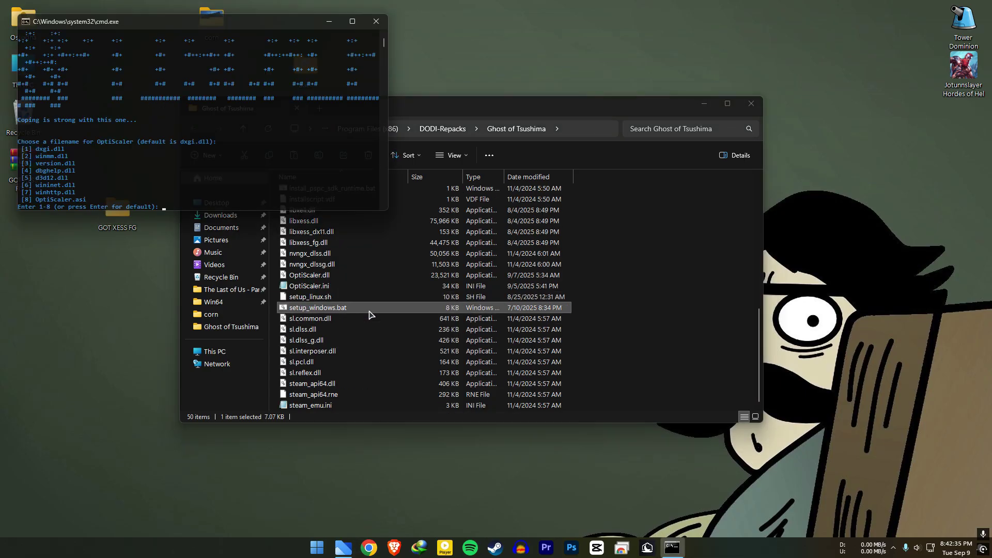
{"action": "left_click_drag", "start_coordinate": [155, 25], "coordinate": [477, 250]}
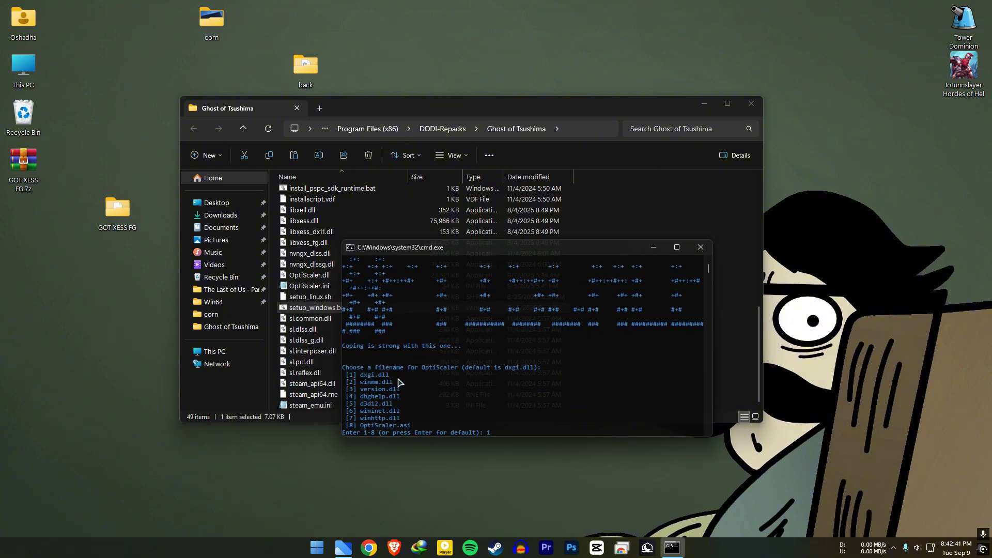
{"action": "key", "text": "Return"}
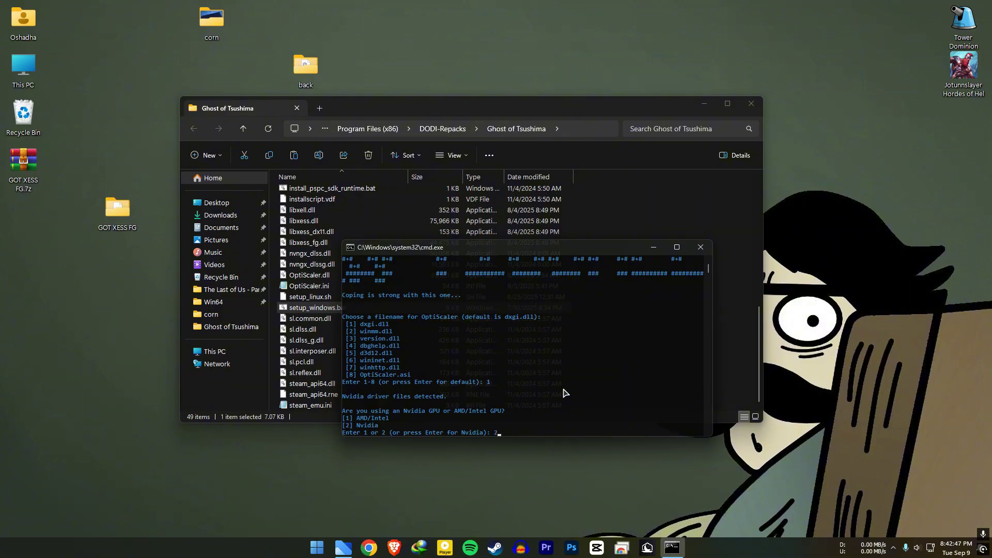
{"action": "key", "text": "Return"}
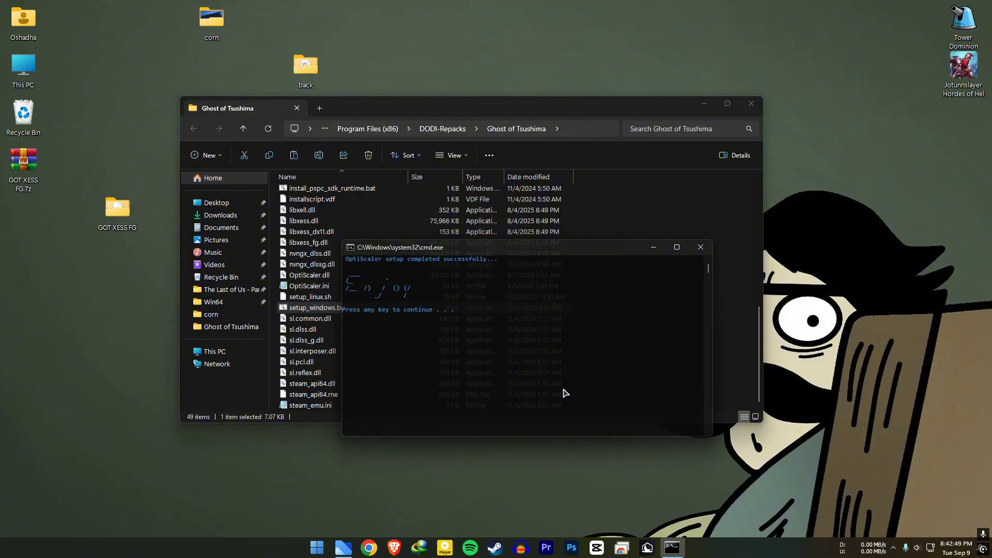
{"action": "key", "text": "Return"}
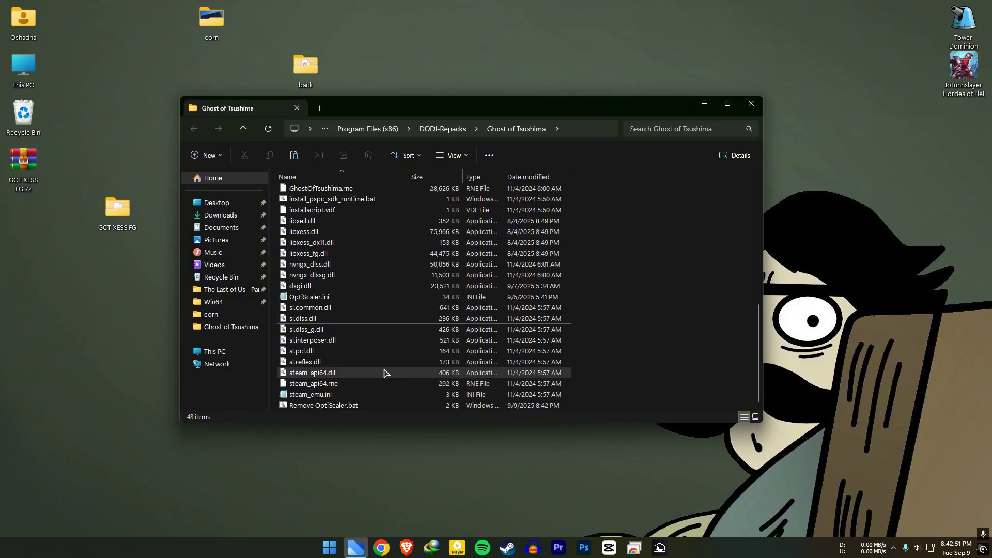
{"action": "scroll", "coordinate": [362, 361], "scroll_direction": "up", "scroll_amount": 3}
{"action": "scroll", "coordinate": [347, 341], "scroll_direction": "down", "scroll_amount": 3}
Step: Edit OptiScaler.ini to FGInput=dlssg and FGOutput=xefg, and save it
{"action": "left_click", "coordinate": [292, 297]}
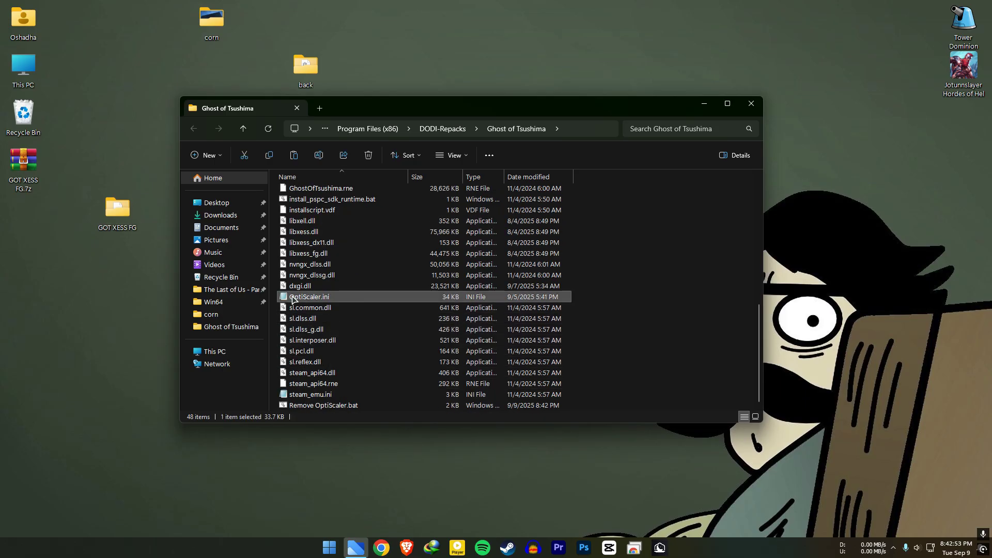
{"action": "double_click", "coordinate": [369, 297]}
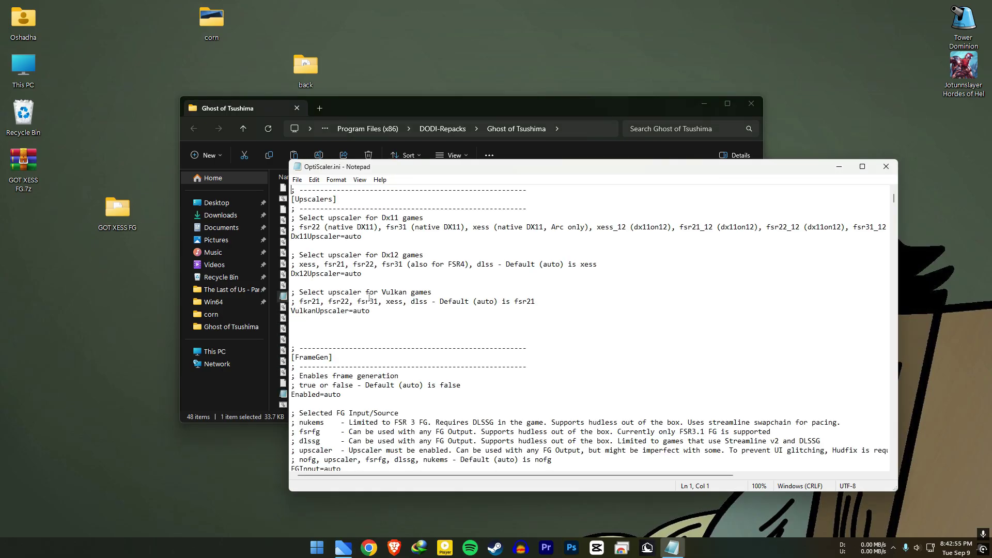
{"action": "scroll", "coordinate": [378, 217], "scroll_direction": "down", "scroll_amount": 5}
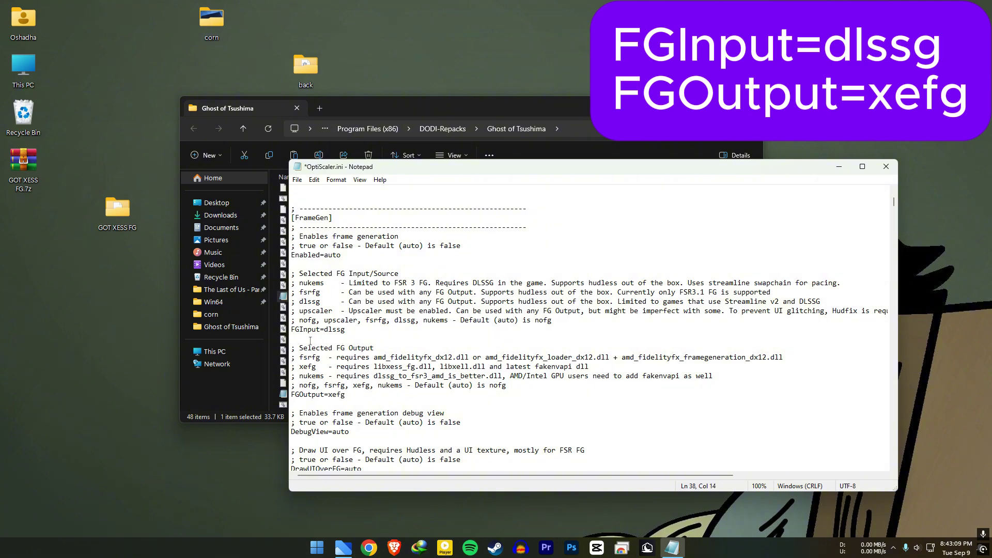
{"action": "left_click", "coordinate": [297, 179]}
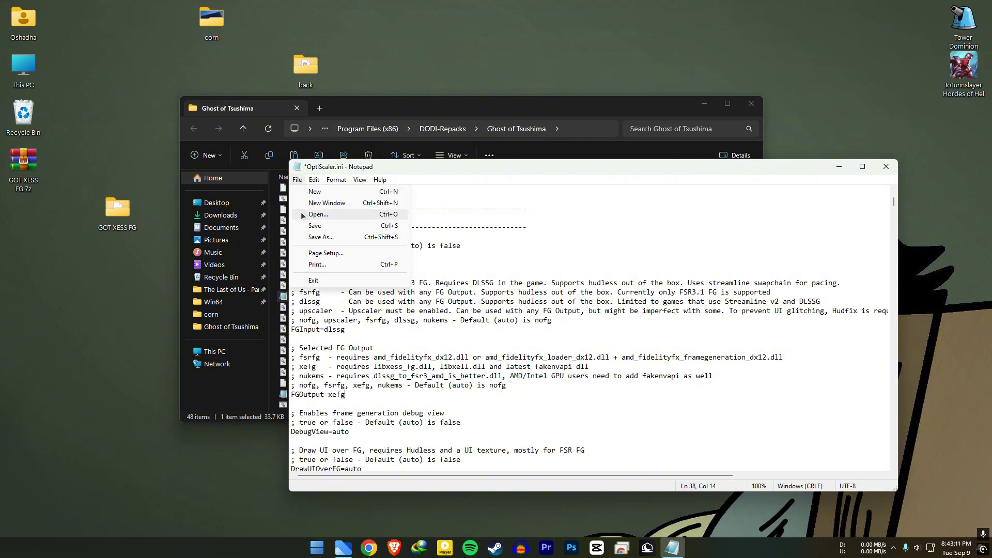
{"action": "left_click", "coordinate": [345, 227]}
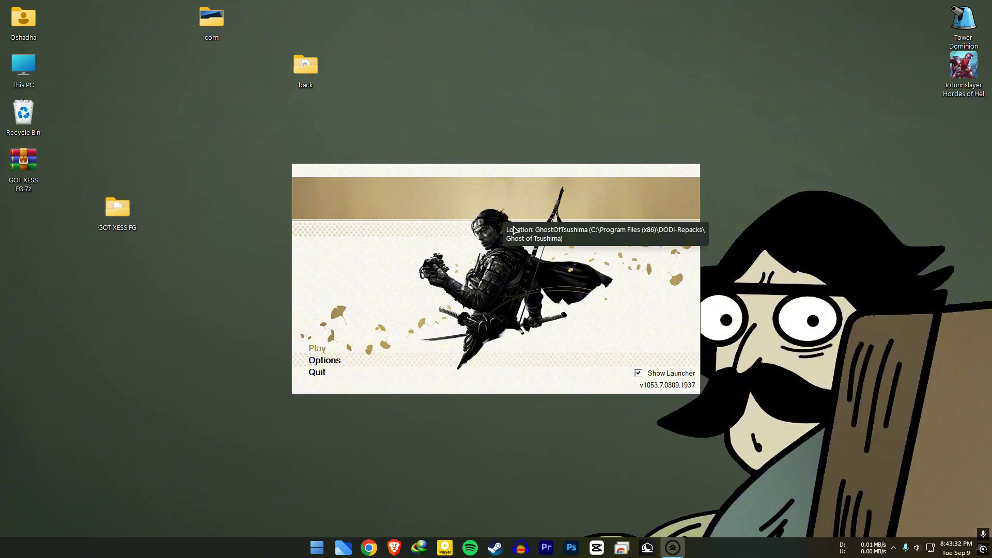
Step: Set the launcher's frame generation to DLSS Frame Generation and upscale method to DLSS
{"action": "left_click", "coordinate": [329, 364]}
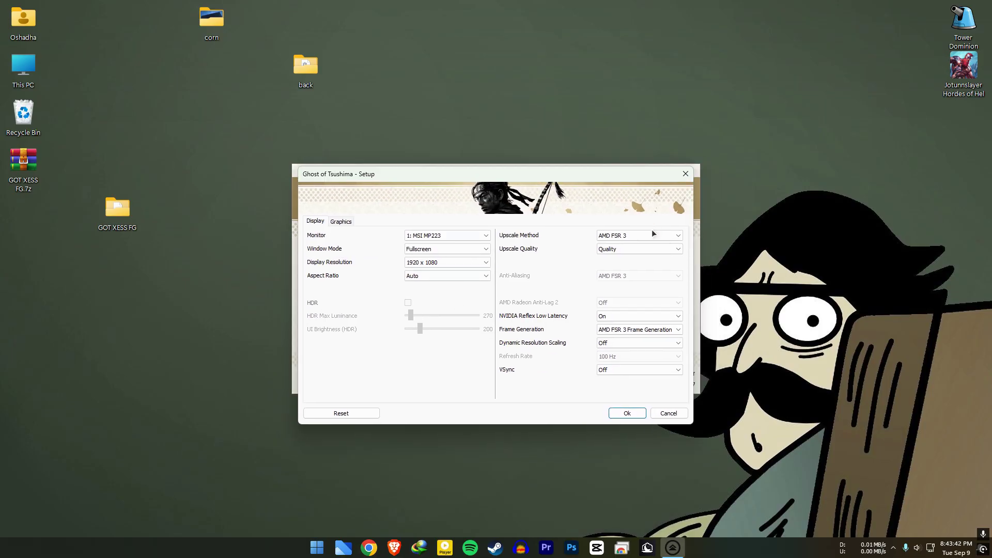
{"action": "left_click", "coordinate": [621, 329]}
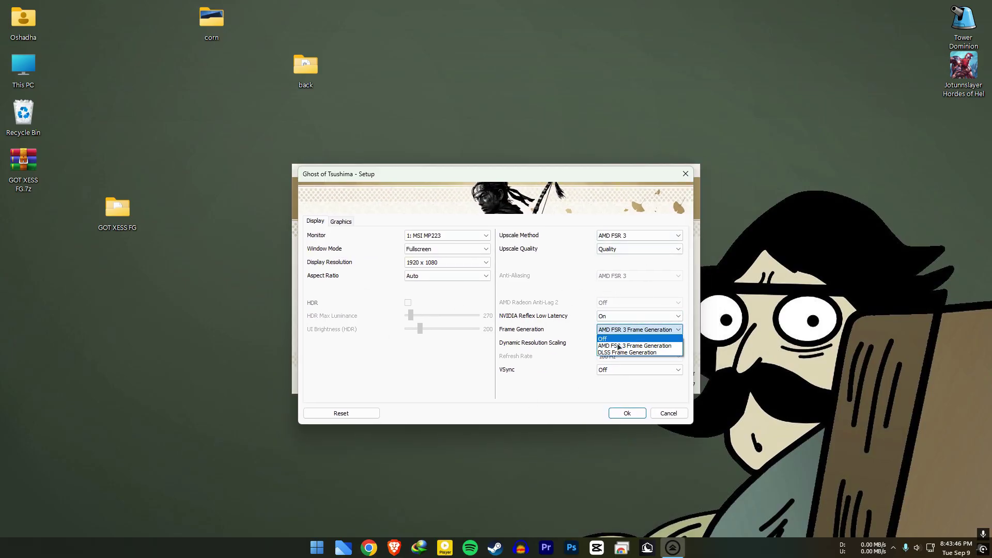
{"action": "left_click", "coordinate": [666, 352]}
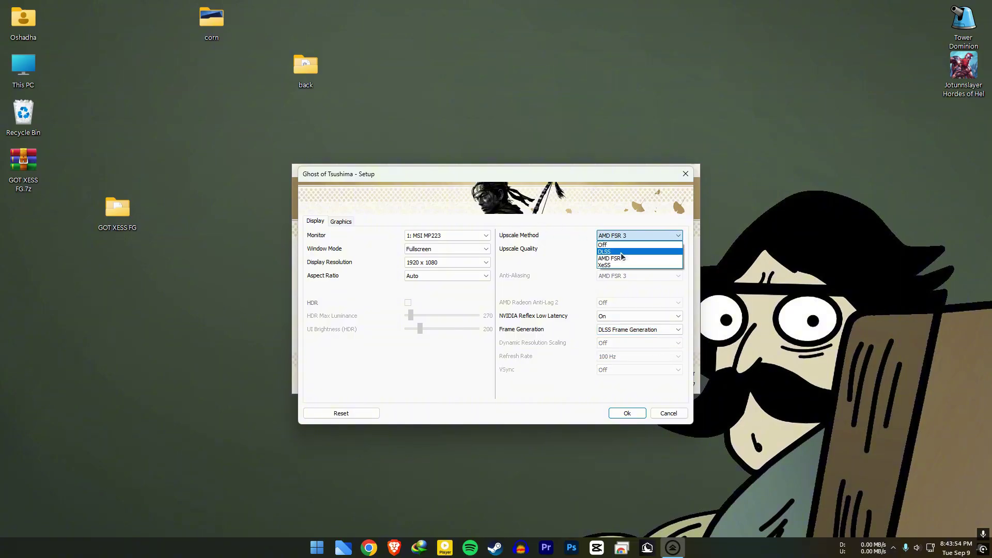
{"action": "left_click", "coordinate": [622, 252]}
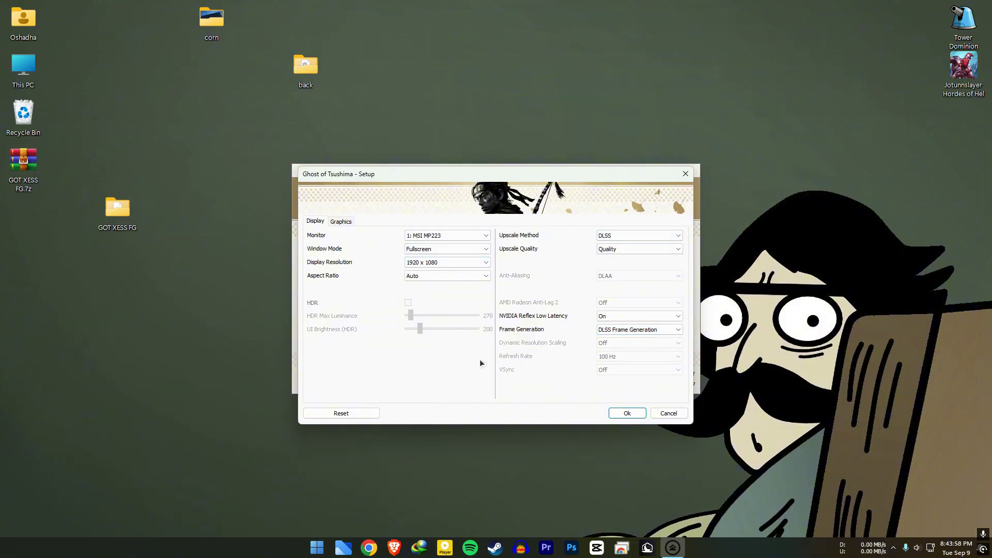
{"action": "left_click", "coordinate": [341, 222]}
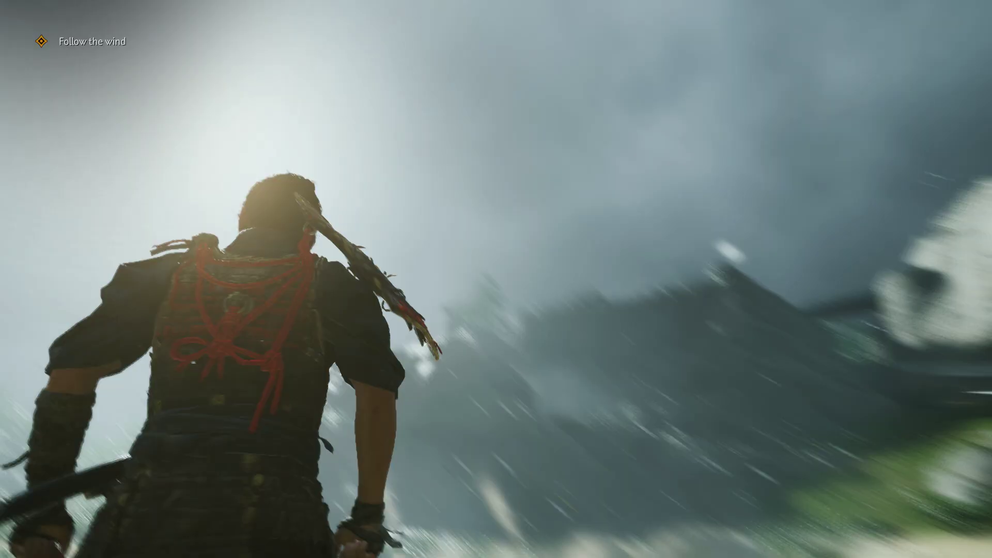
Step: Bring up the OptiScaler overlay in-game with the Insert key
{"action": "key", "text": "Insert"}
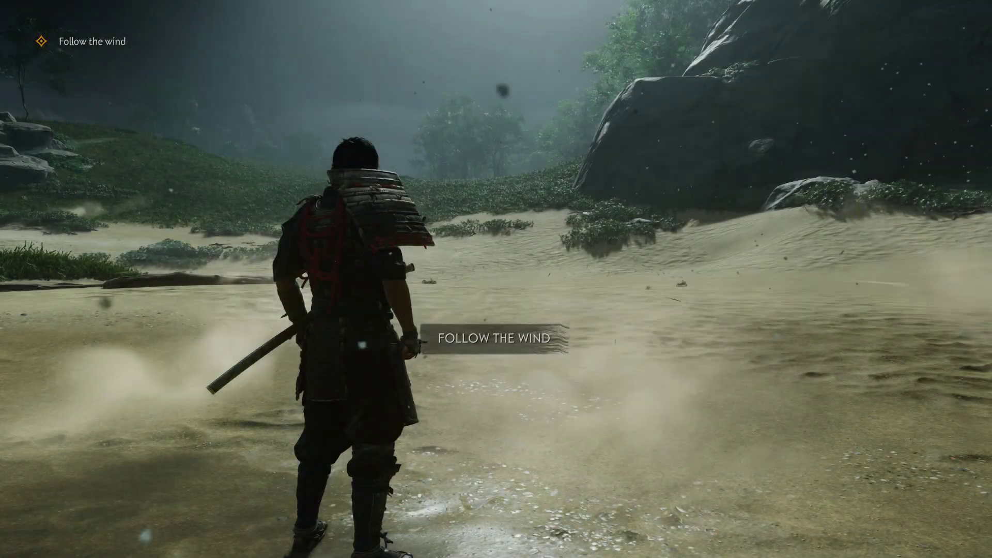
{"action": "key", "text": "Insert"}
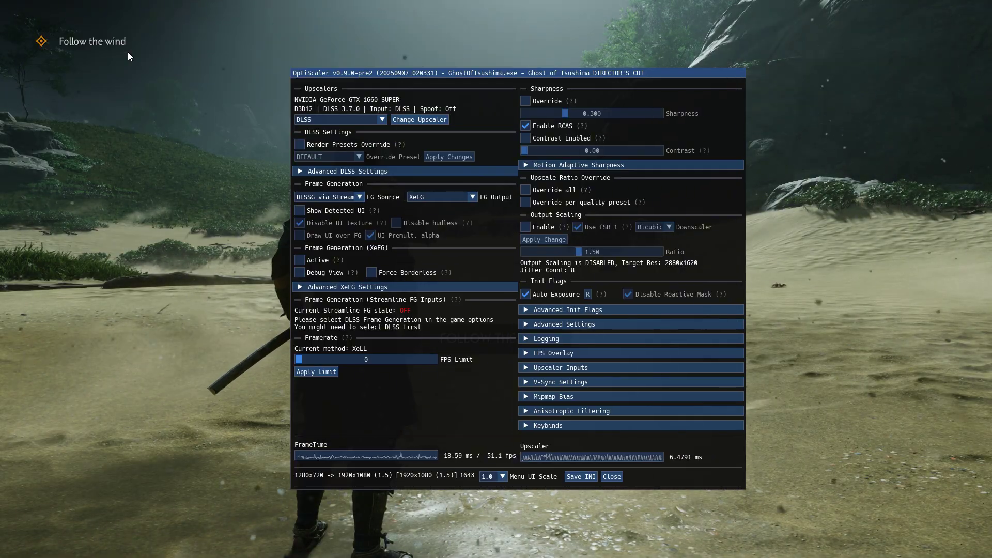
Step: Enable the FPS overlay with background alpha 0.49, scale 2.0, and Detailed + Graph type
{"action": "left_click_drag", "start_coordinate": [380, 72], "coordinate": [560, 71]}
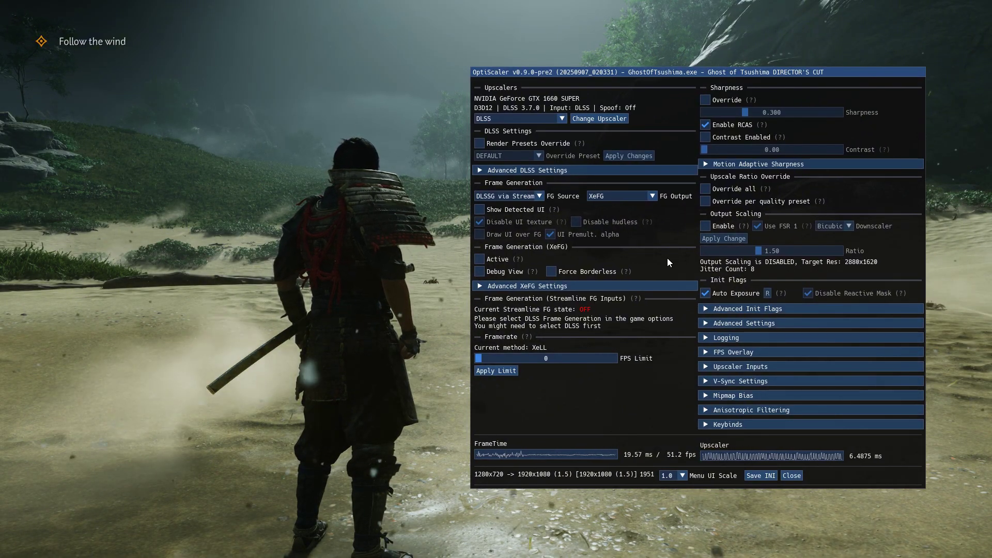
{"action": "left_click", "coordinate": [740, 352]}
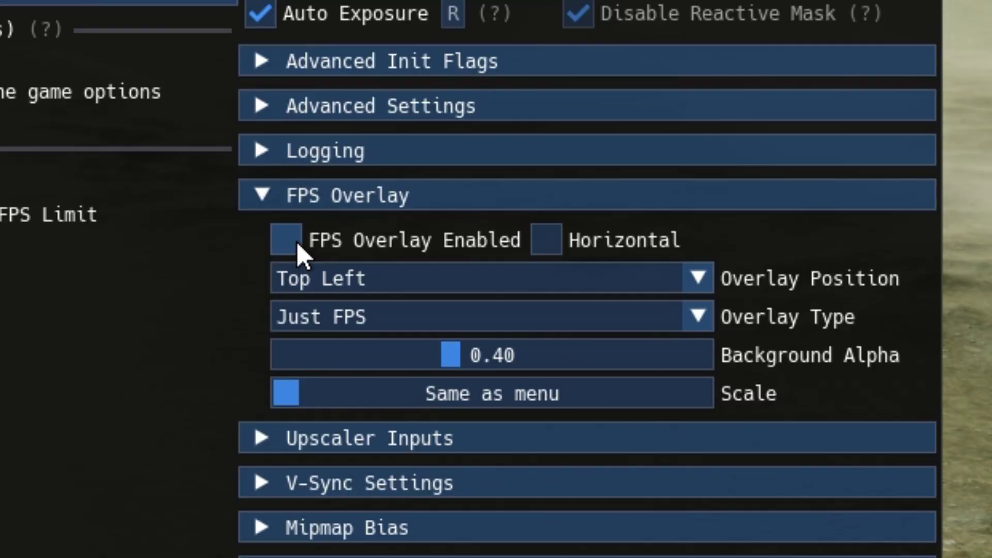
{"action": "left_click", "coordinate": [717, 367]}
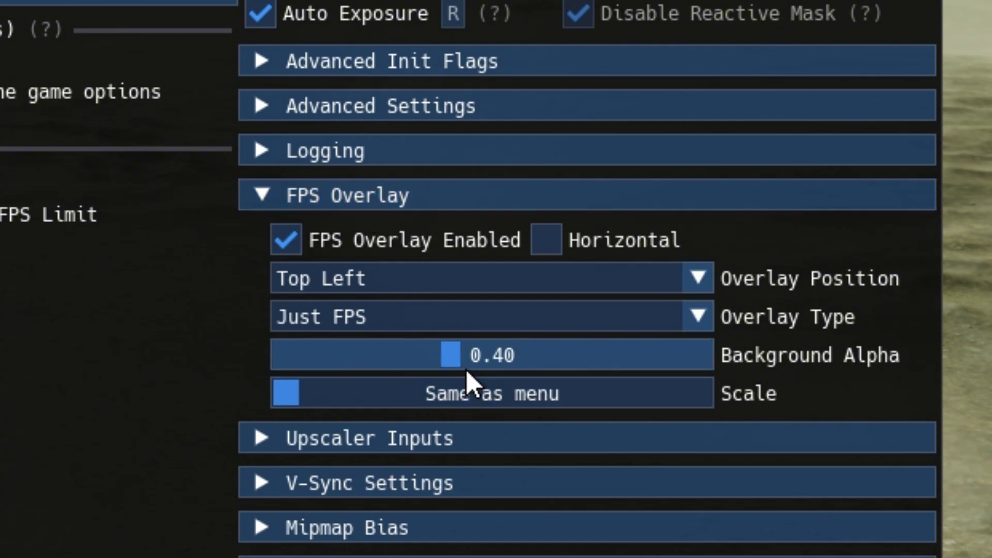
{"action": "left_click_drag", "start_coordinate": [467, 356], "coordinate": [488, 355]}
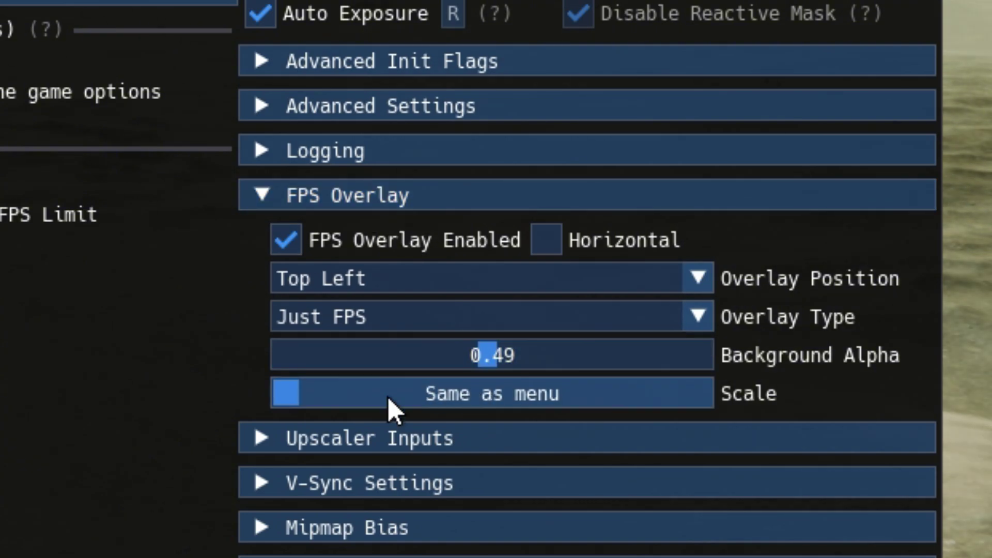
{"action": "left_click_drag", "start_coordinate": [288, 393], "coordinate": [705, 393]}
{"action": "left_click", "coordinate": [483, 317]}
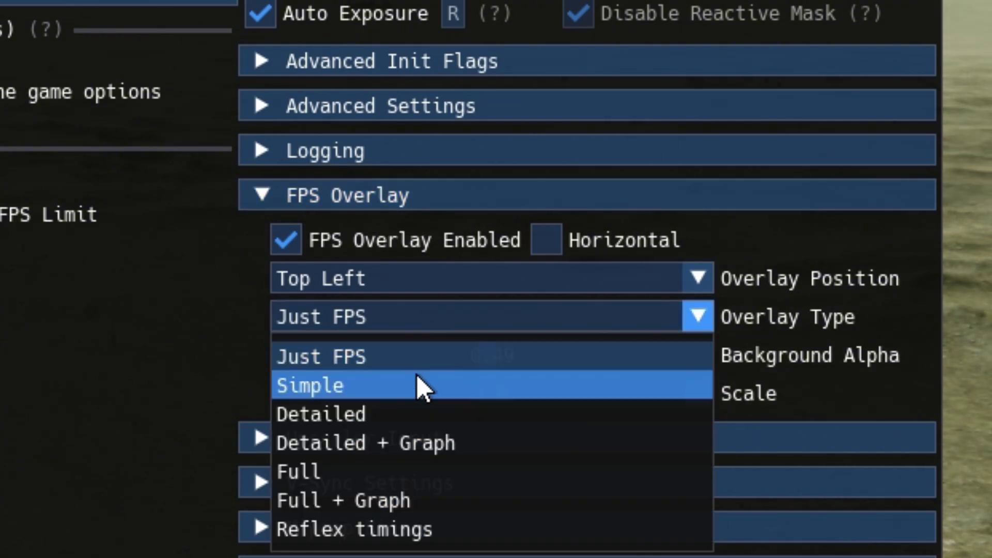
{"action": "left_click", "coordinate": [365, 443]}
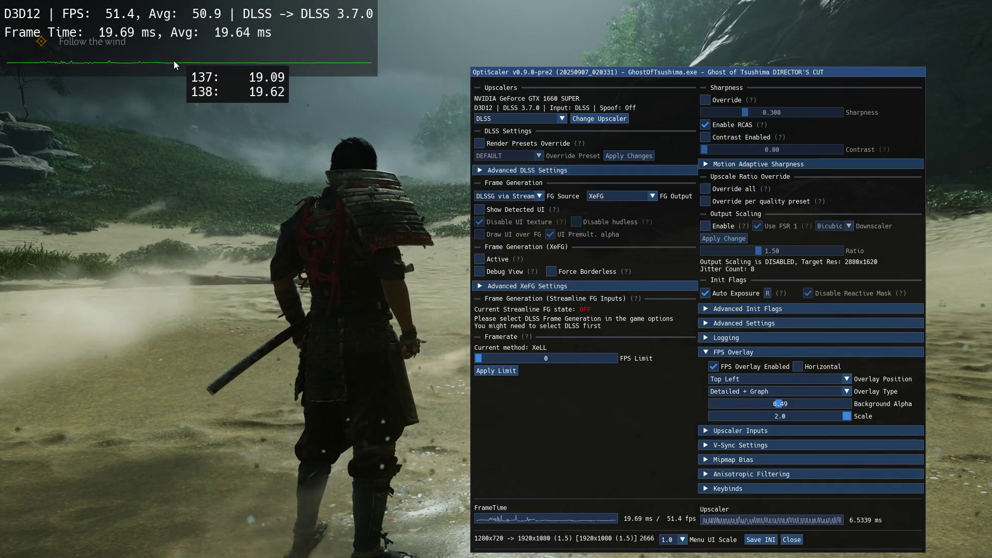
Step: Change the upscaler from DLSS to XeSS and apply it
{"action": "left_click", "coordinate": [494, 119]}
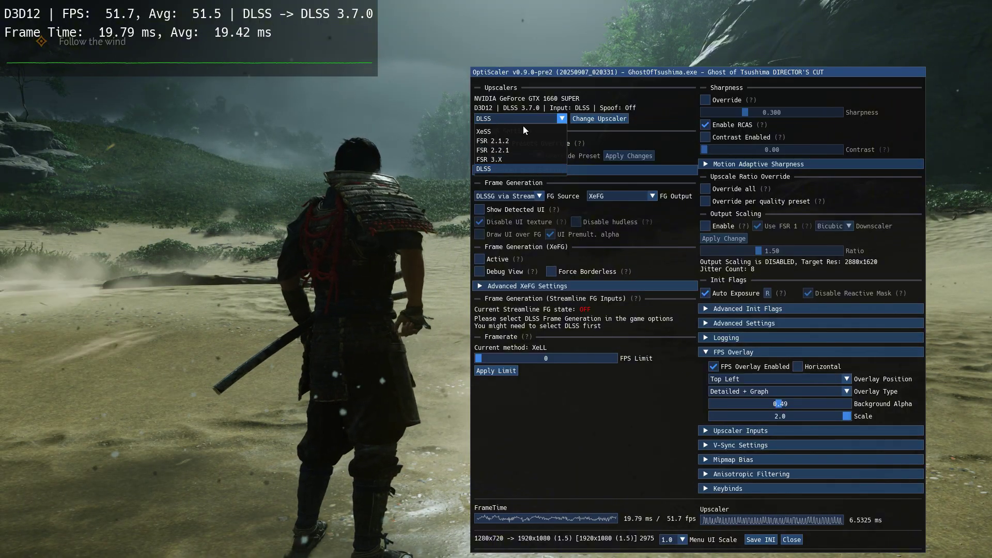
{"action": "left_click", "coordinate": [499, 131]}
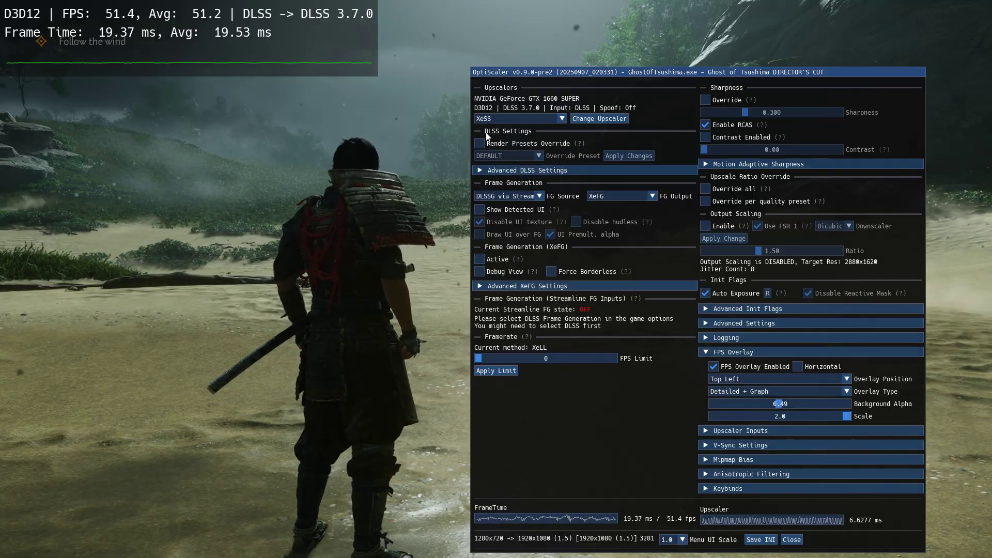
{"action": "left_click", "coordinate": [605, 119]}
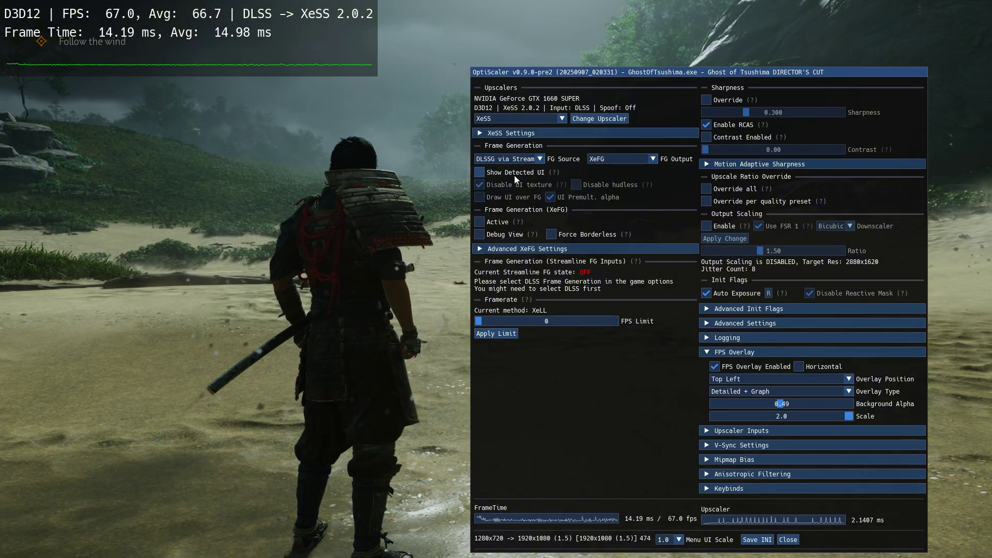
Step: Enable XeFG frame generation and a 0.505 sharpness override, then close the OptiScaler overlay
{"action": "left_click", "coordinate": [482, 224]}
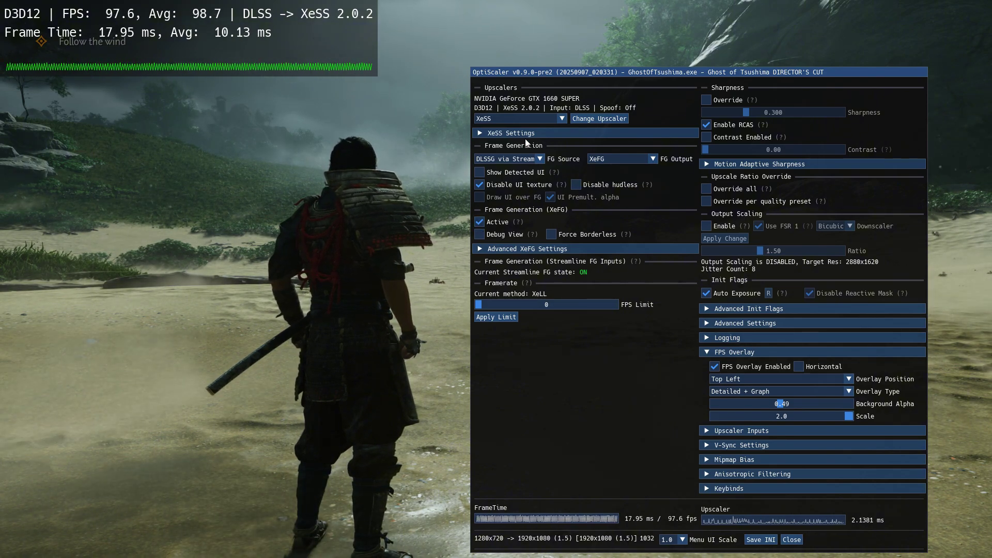
{"action": "left_click", "coordinate": [718, 351]}
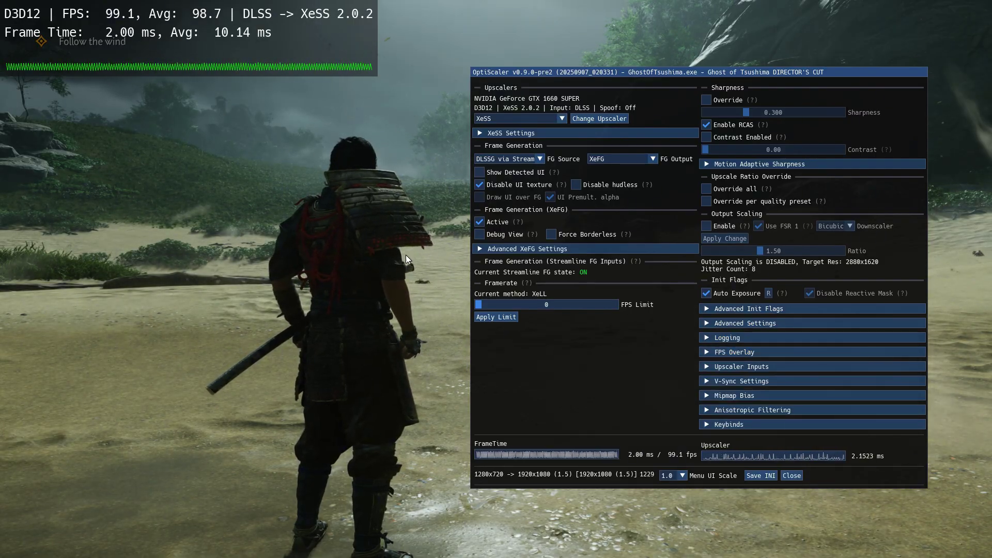
{"action": "left_click", "coordinate": [706, 100]}
{"action": "left_click", "coordinate": [774, 113]}
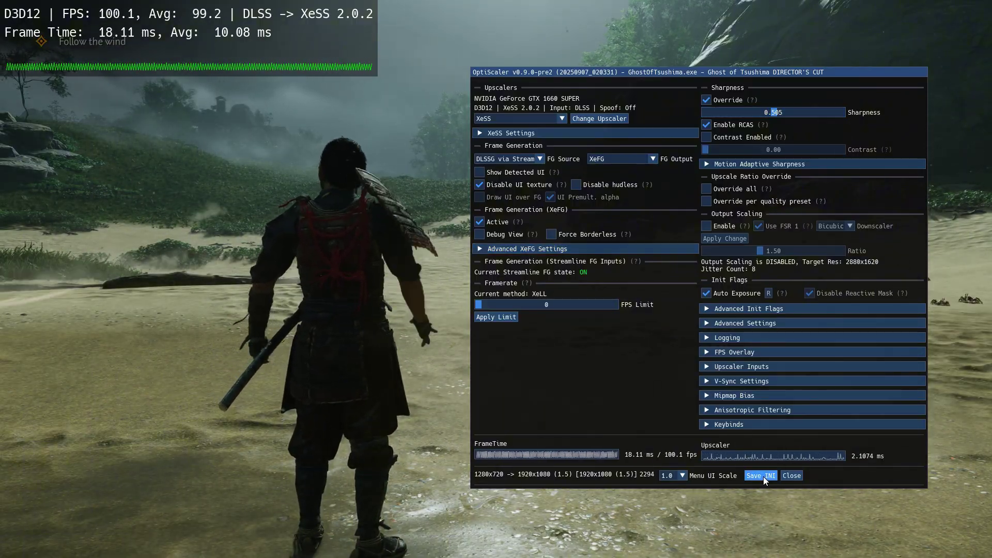
{"action": "key", "text": "Insert"}
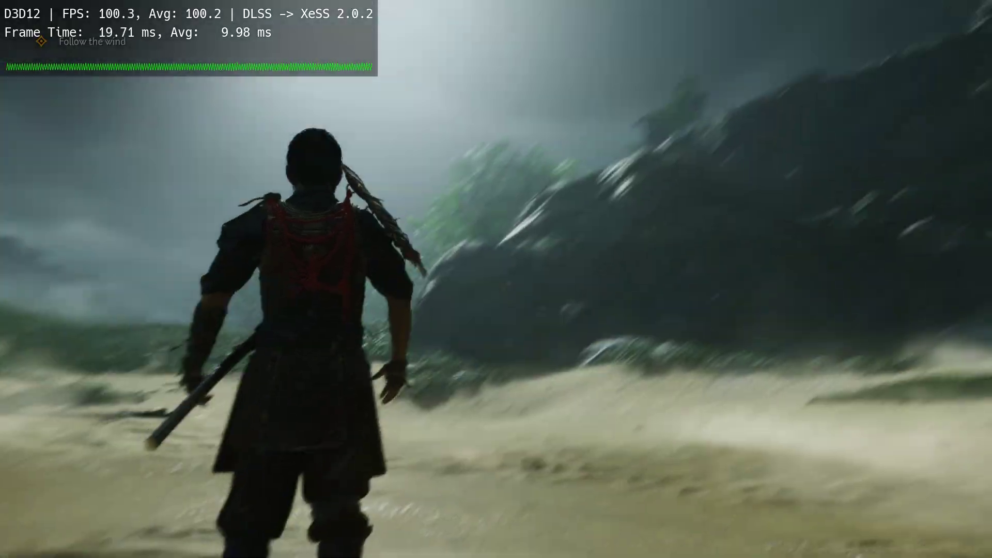